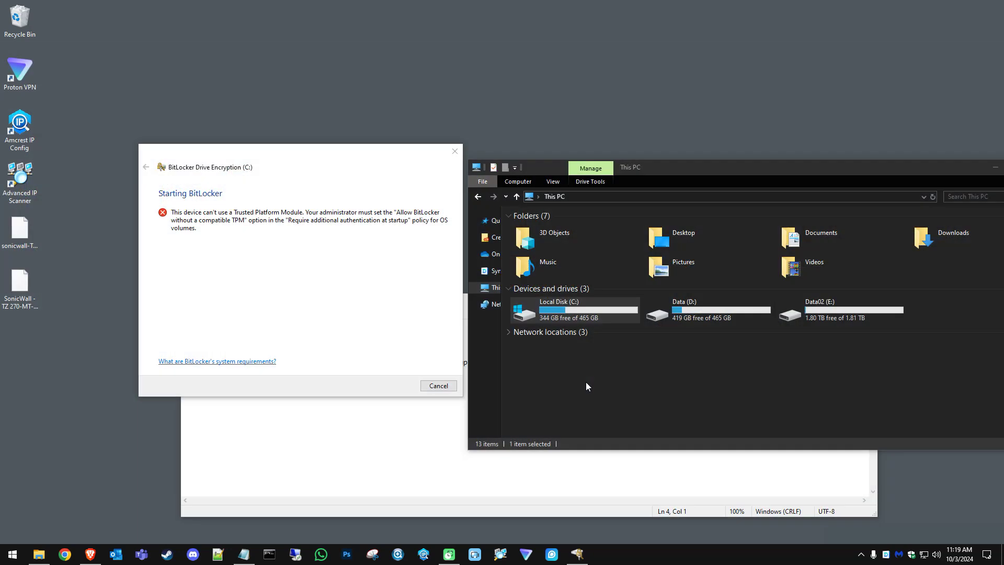
Find BitLocker in Control Panel, try turning it on for C:, and dismiss the TPM error.
left_click(6, 556)
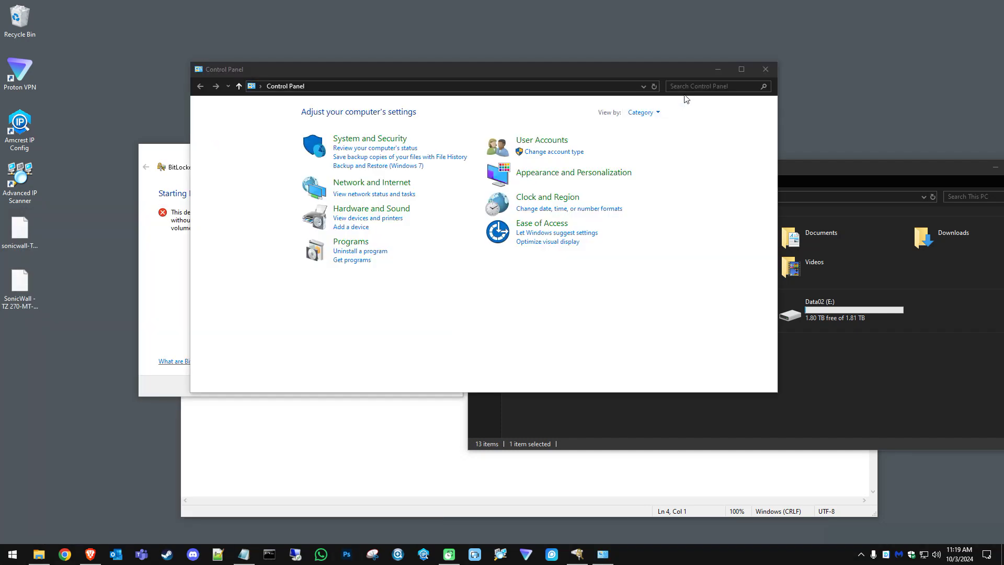
left_click(689, 89)
type("bitl")
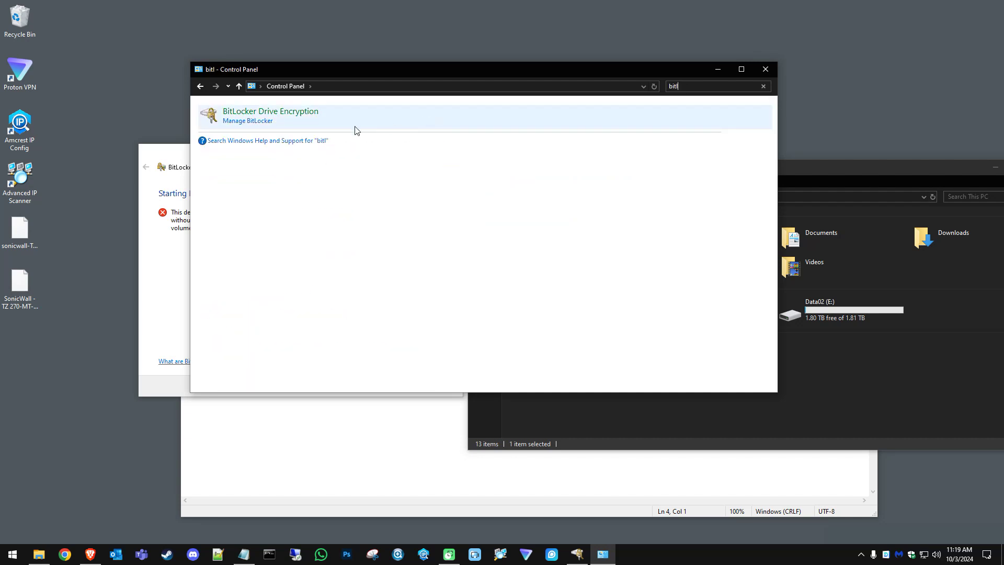
left_click(251, 121)
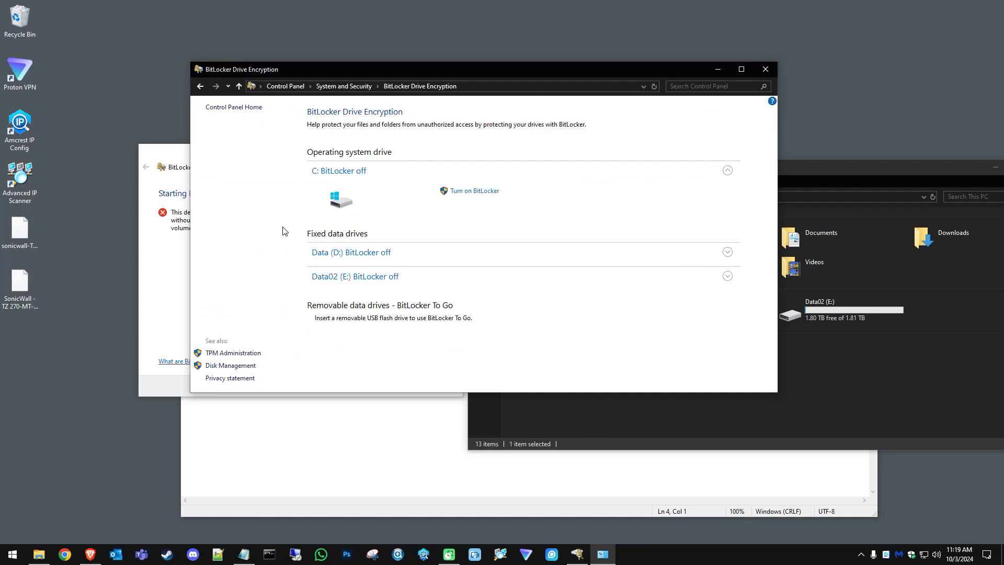
left_click(474, 191)
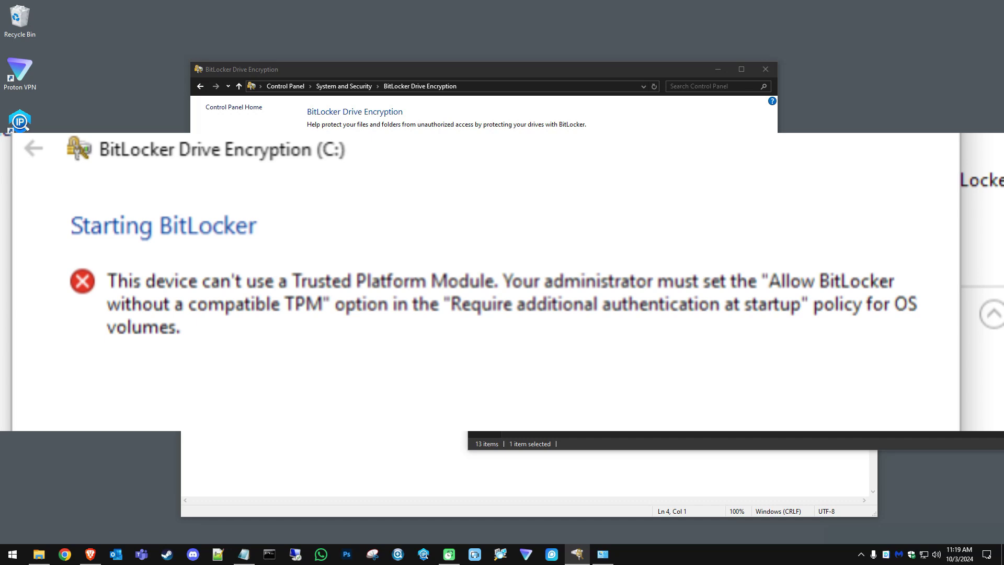
key("Escape")
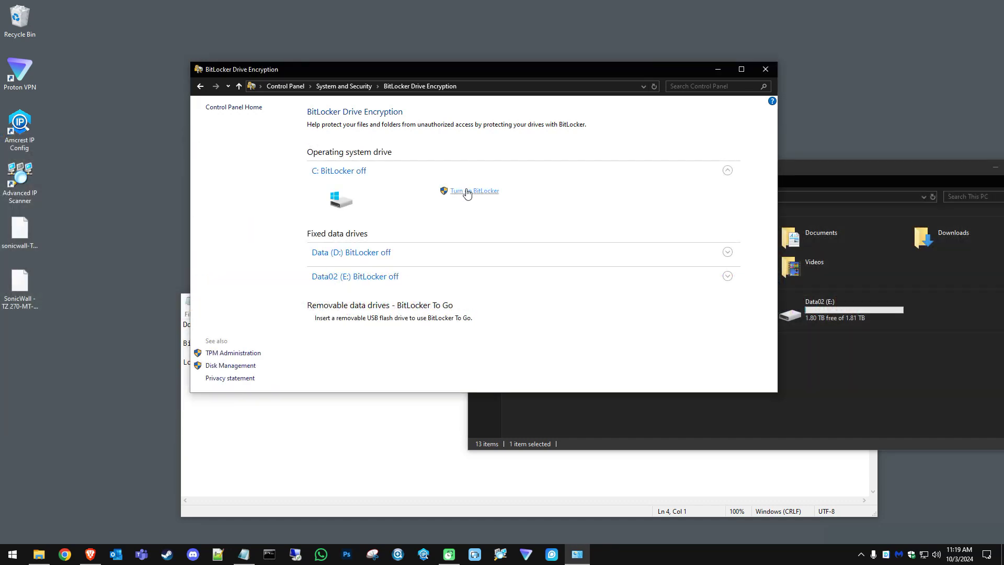
Open TPM Administration, which reports that no compatible TPM can be found.
left_click(230, 354)
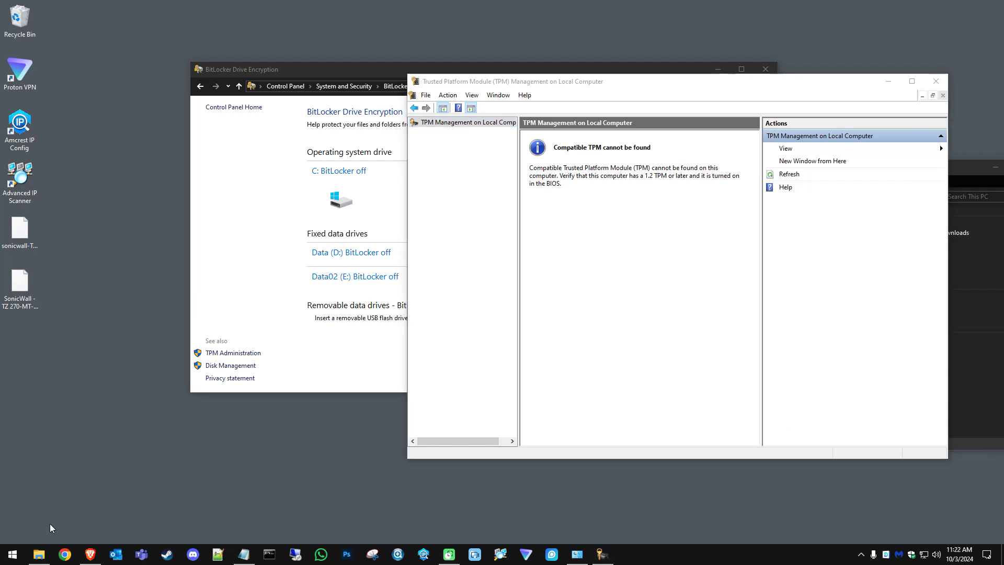
left_click(11, 553)
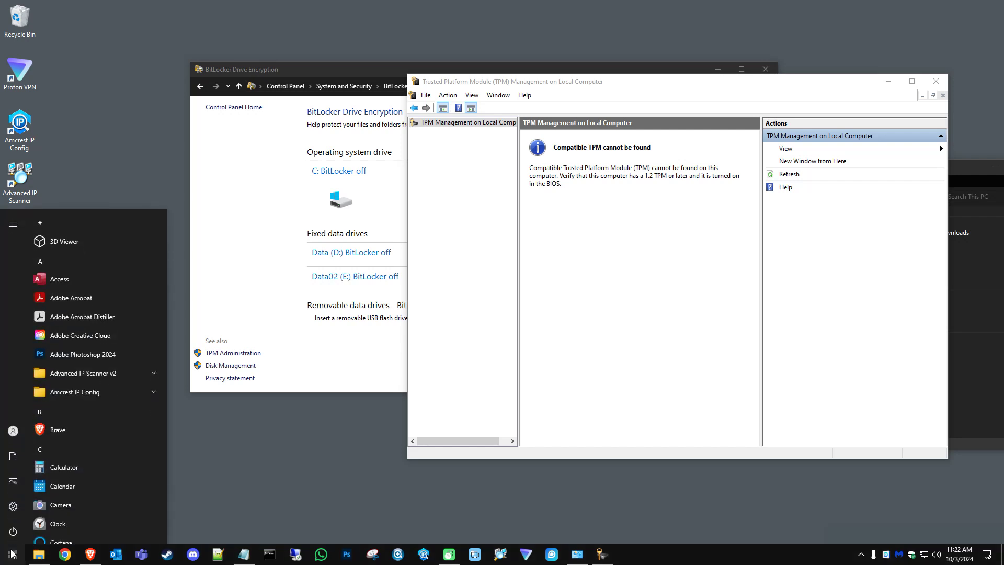
Launch gpedit.msc from Run, enlarge the editor, and place the notes window bottom-left.
type("run")
key("Return")
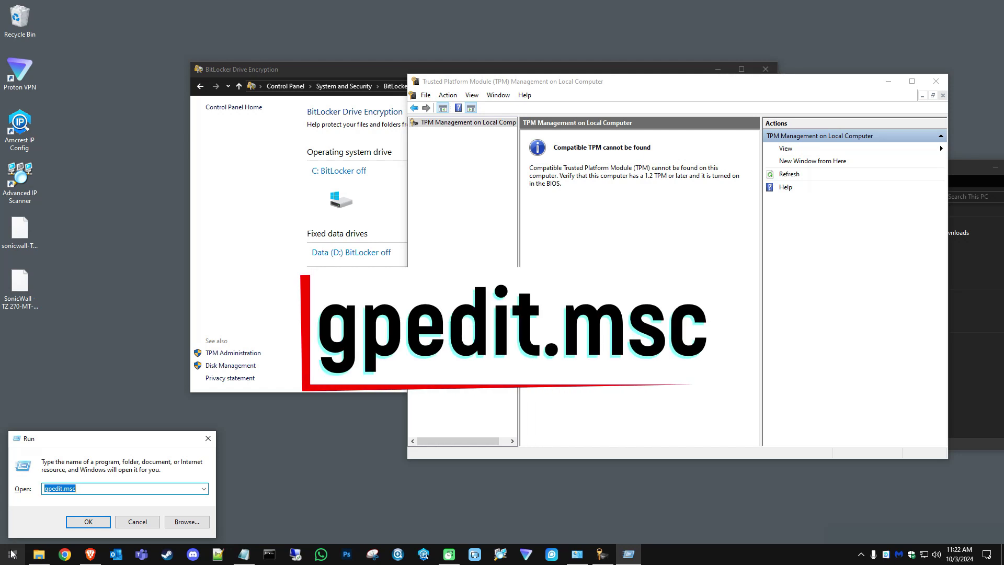
key("Return")
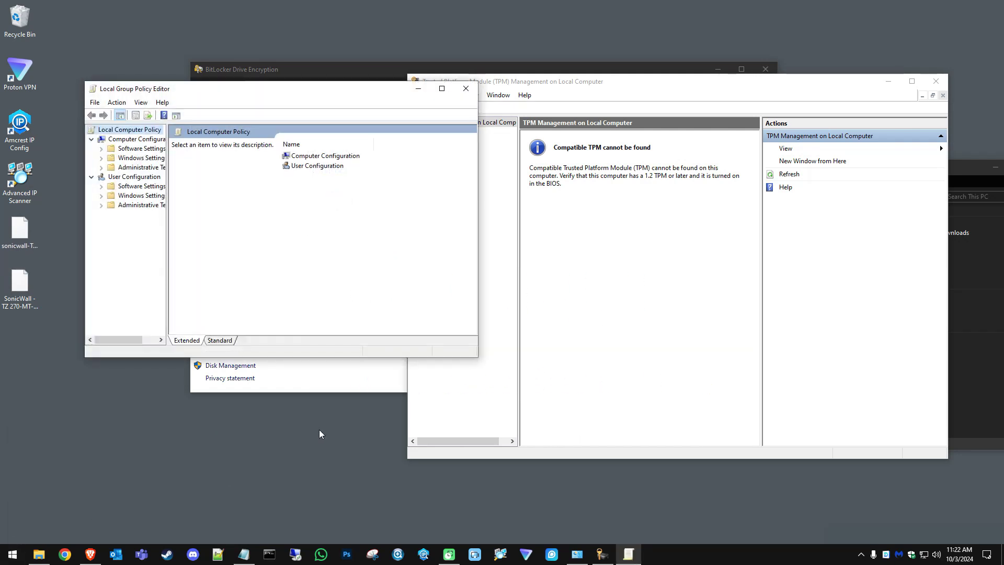
left_click_drag(477, 357, 647, 425)
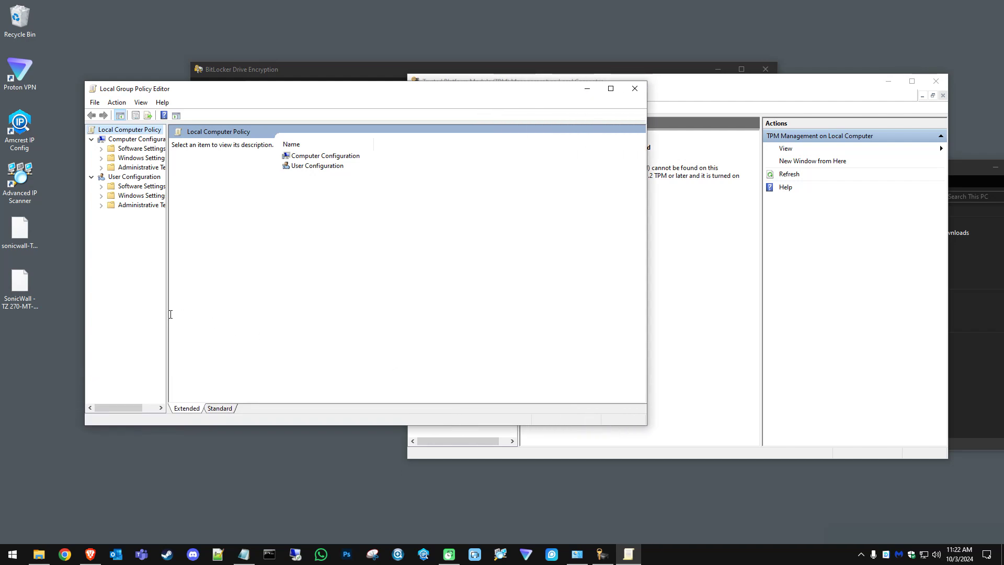
left_click_drag(171, 312, 204, 313)
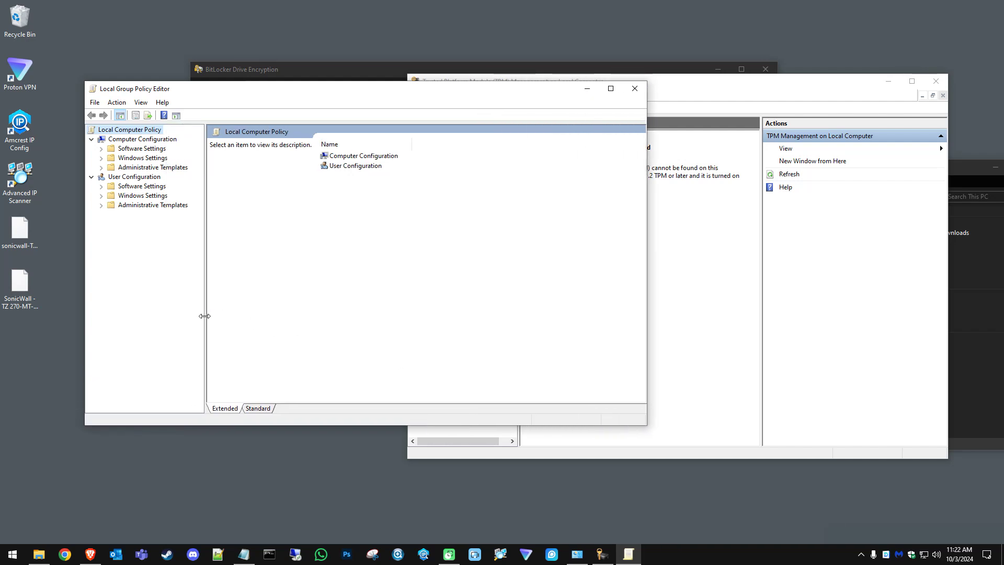
left_click(244, 555)
left_click_drag(301, 472, 79, 460)
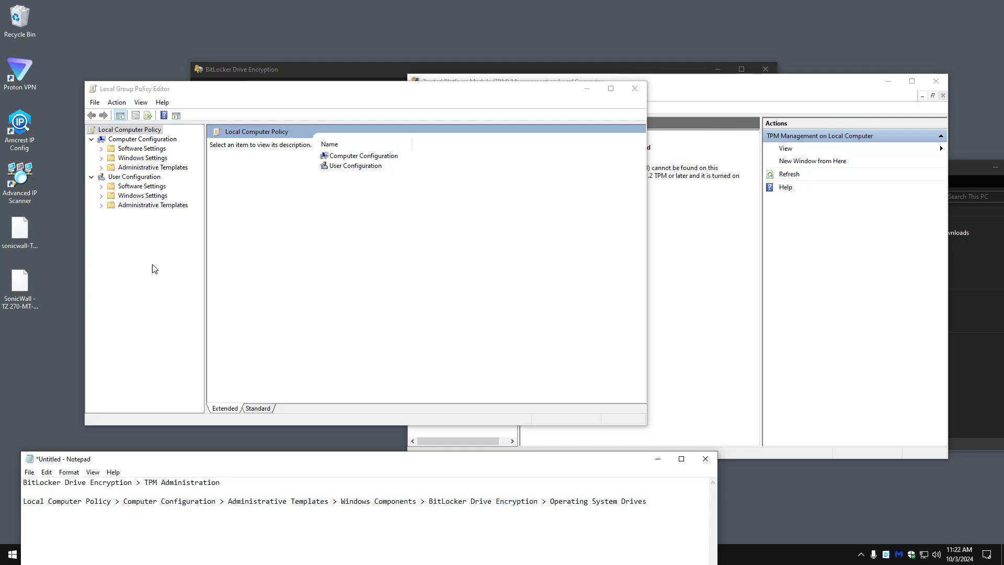
Expand Administrative Templates > Windows Components > BitLocker Drive Encryption > Operating System Drives.
left_click(151, 142)
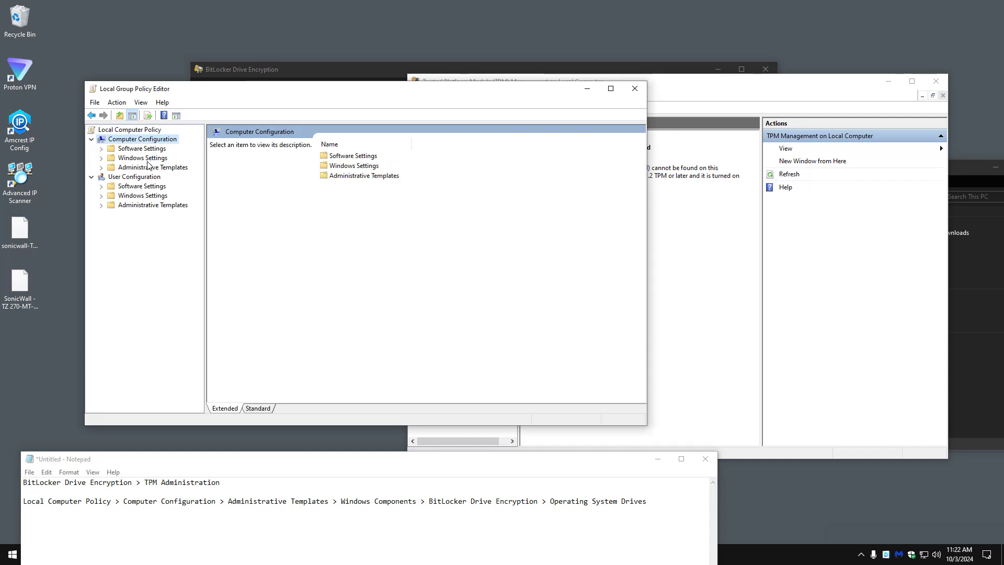
double_click(151, 167)
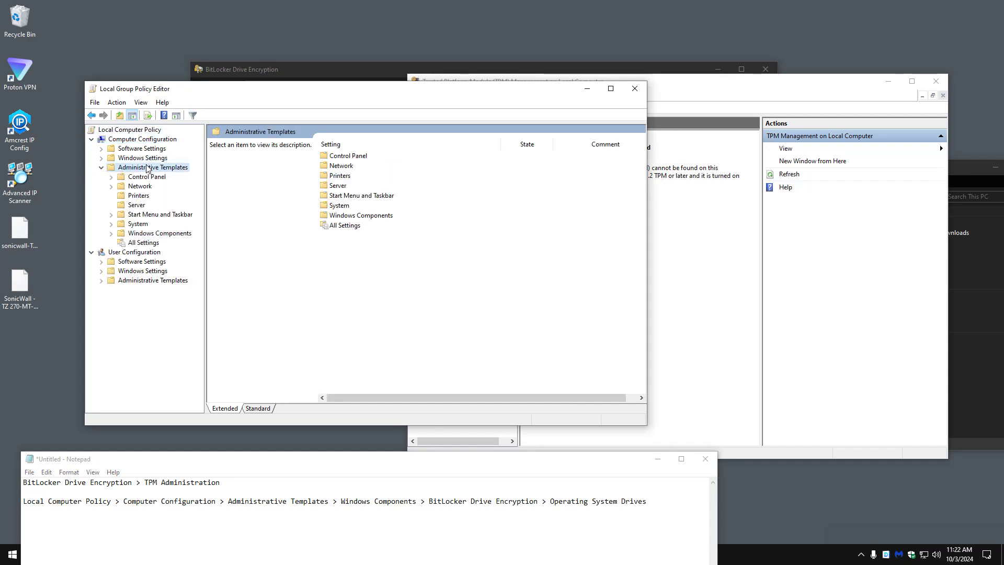
double_click(146, 235)
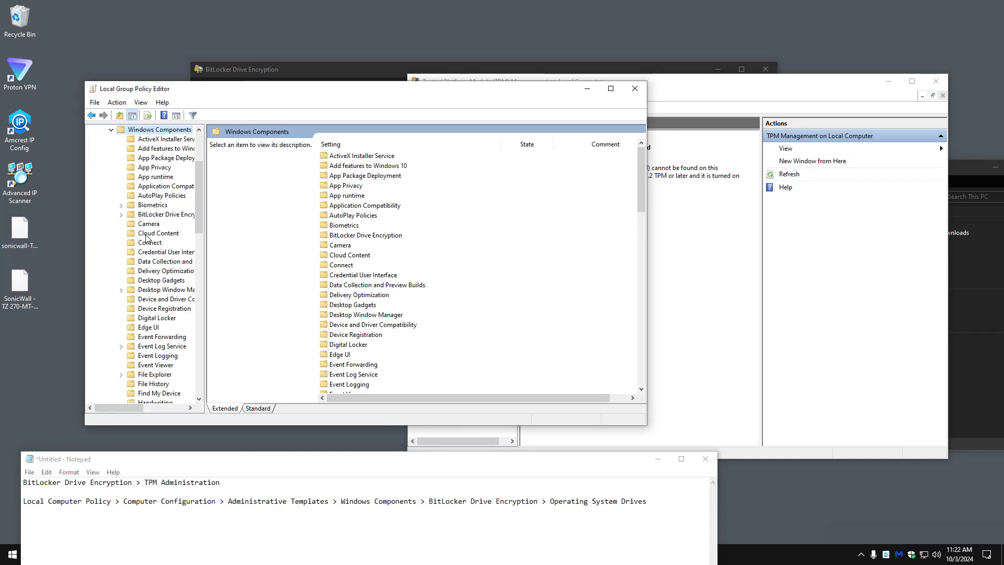
scroll(149, 239, "down", 2)
left_click(164, 252)
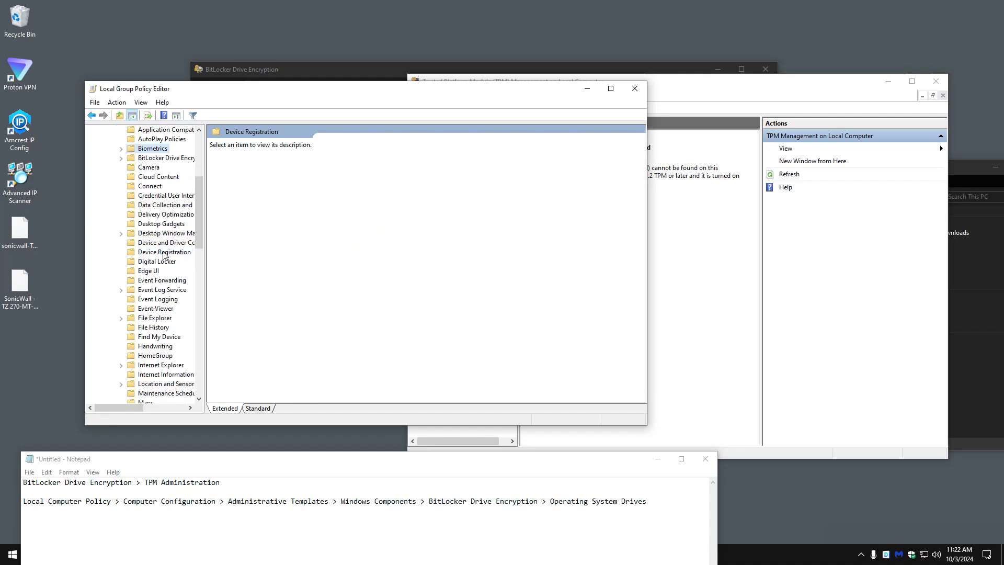
double_click(160, 158)
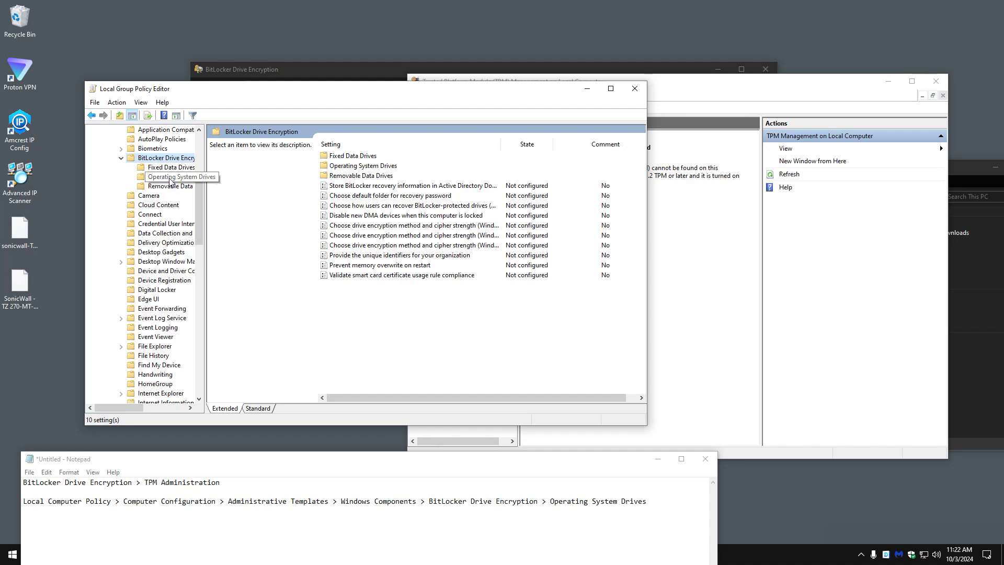
left_click(171, 180)
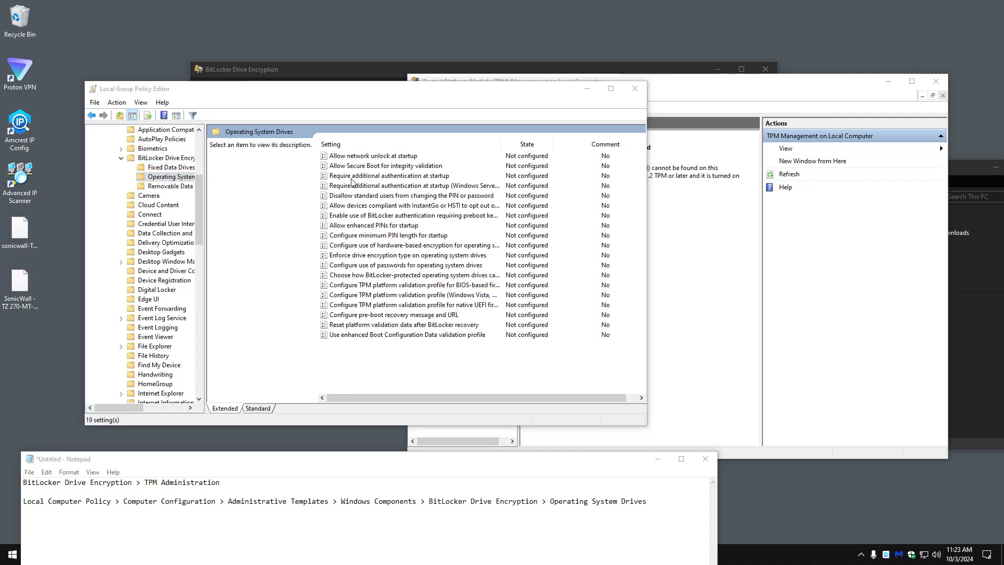
Enable 'Require additional authentication at startup' and close the Group Policy Editor.
double_click(370, 178)
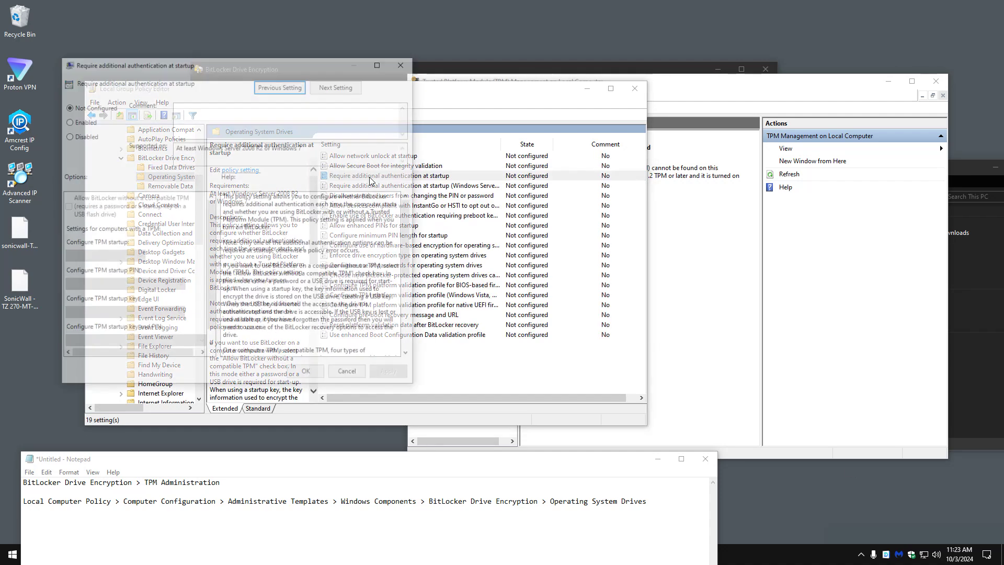
left_click(85, 121)
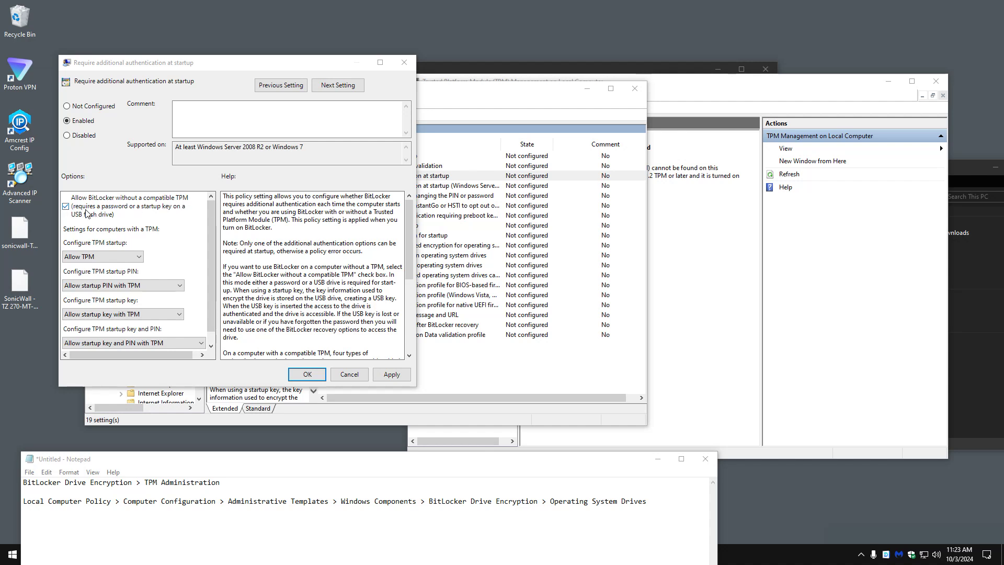
left_click(313, 375)
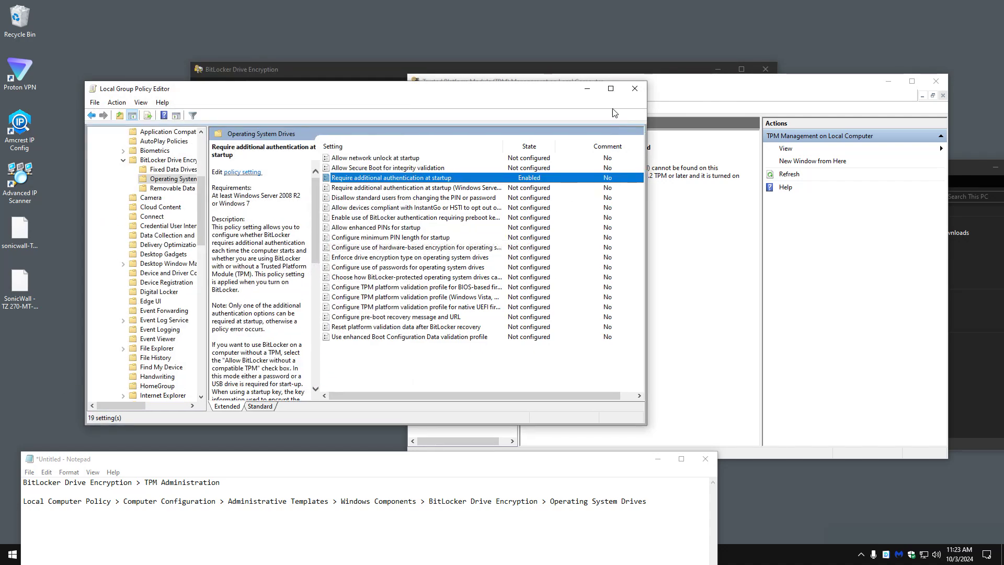
left_click(635, 89)
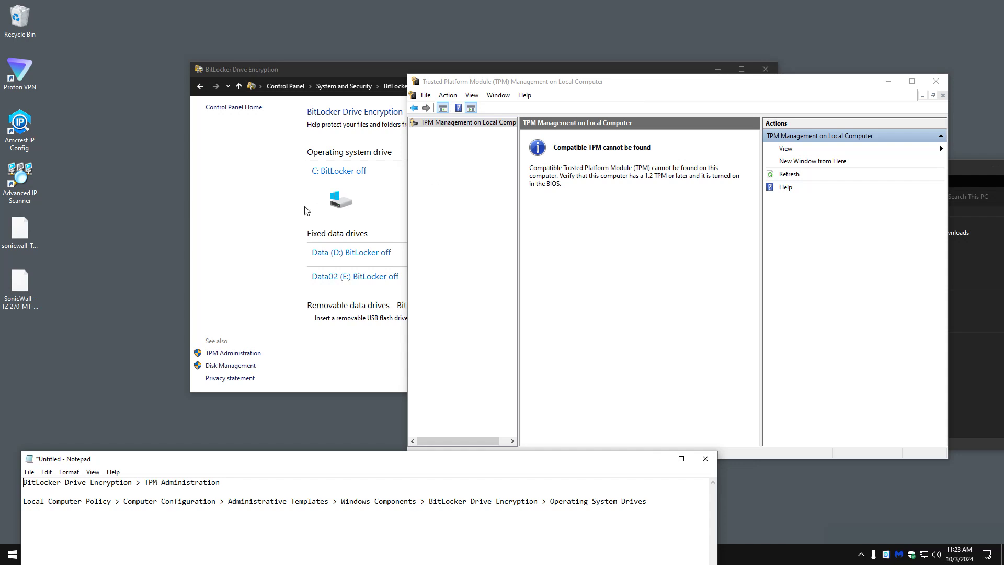
Start BitLocker setup for drive C and choose to unlock it with a password.
left_click(270, 208)
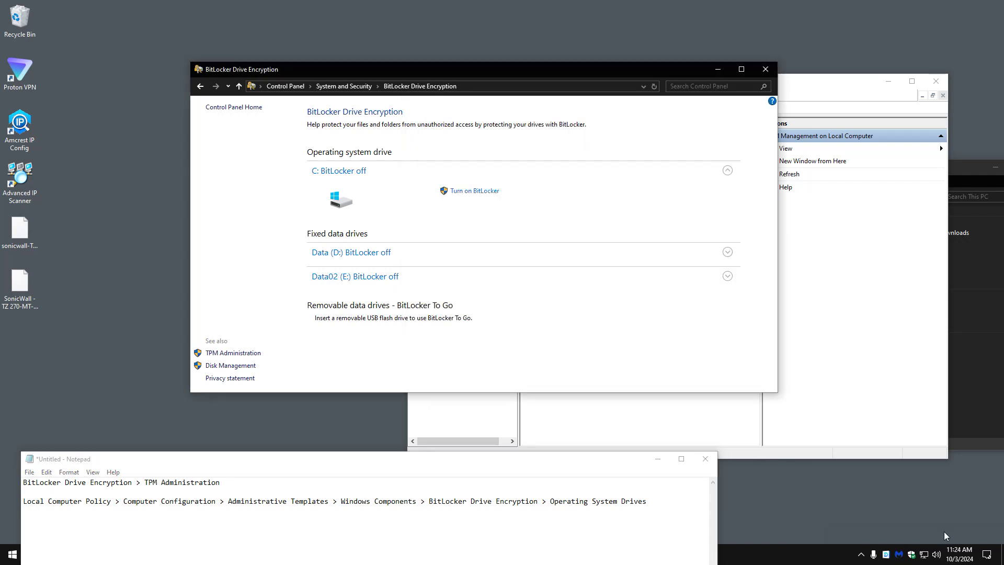
left_click(465, 192)
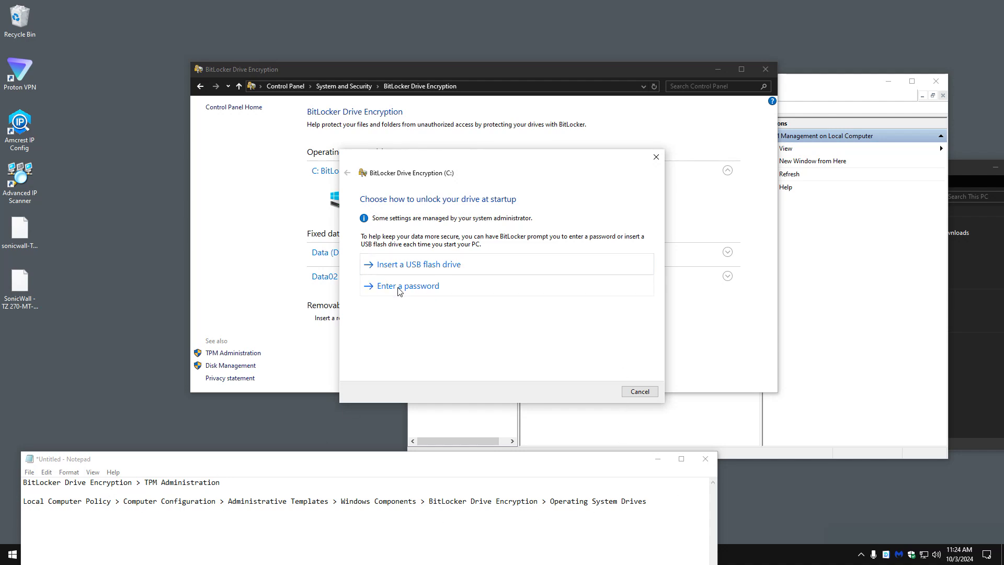
left_click_drag(448, 165, 460, 163)
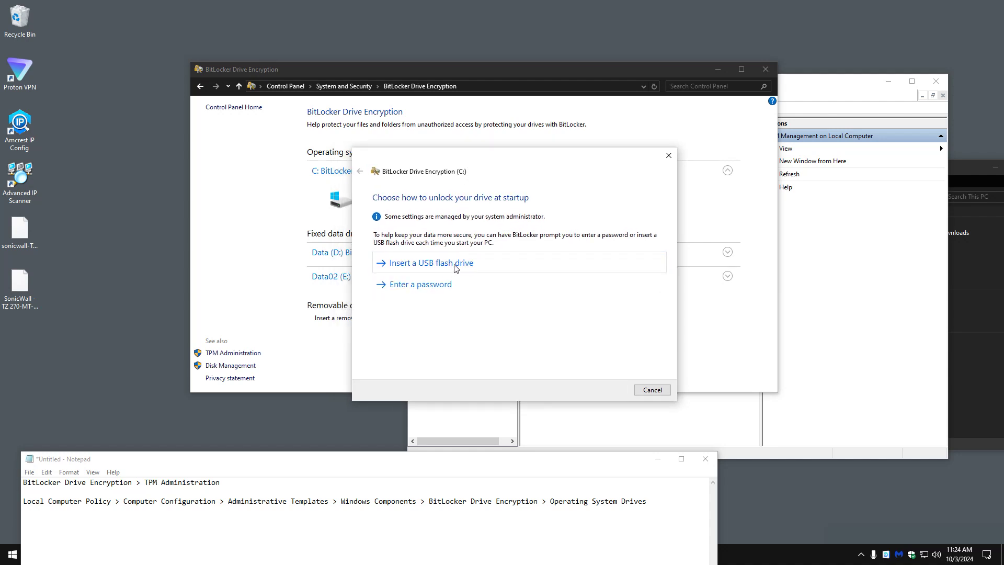
left_click(432, 285)
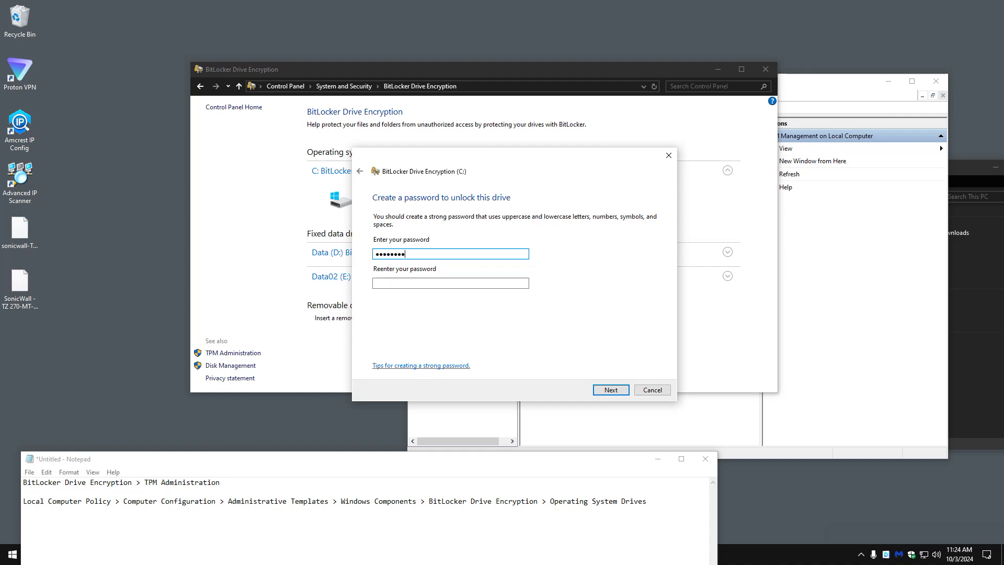
Re-enter the same password in the confirmation field and continue.
left_click(450, 282)
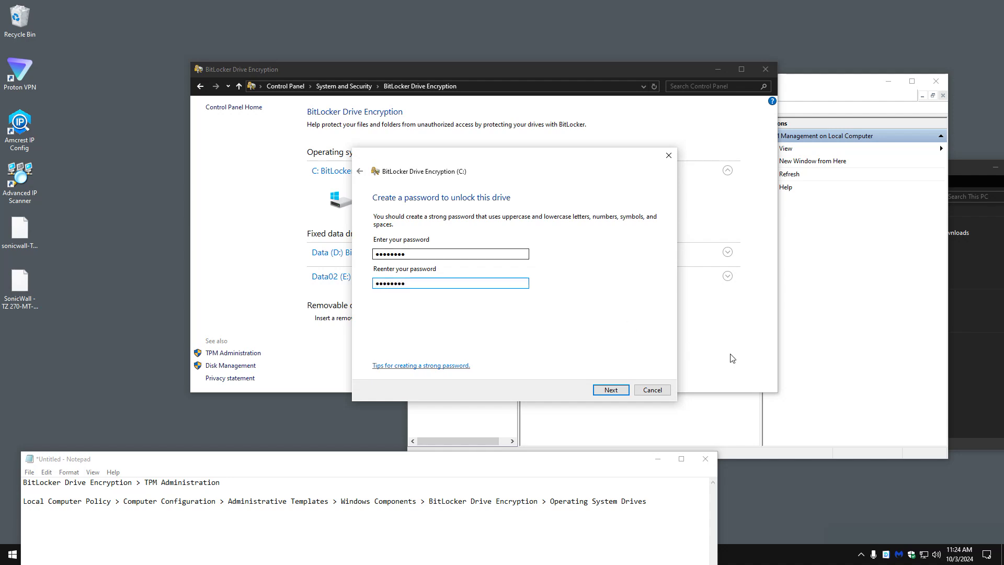
key("Return")
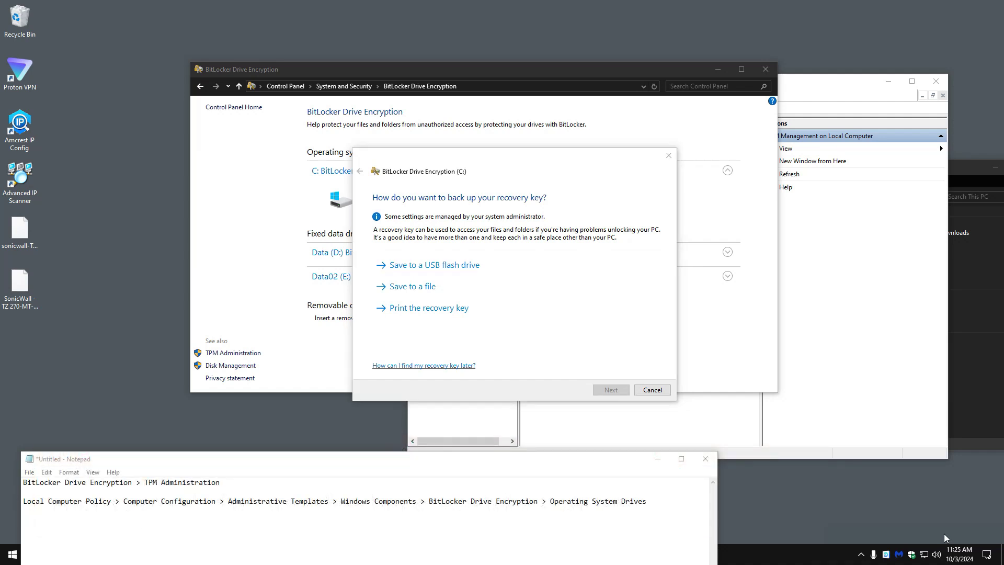
Save the recovery key to USB Drive (F:) and keep encrypting used disk space only.
left_click(438, 265)
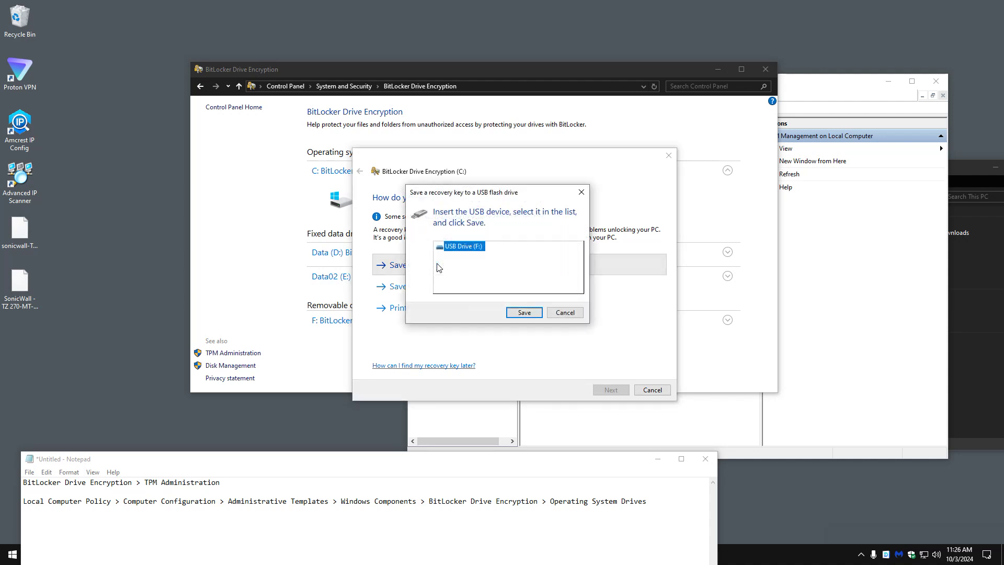
left_click(524, 313)
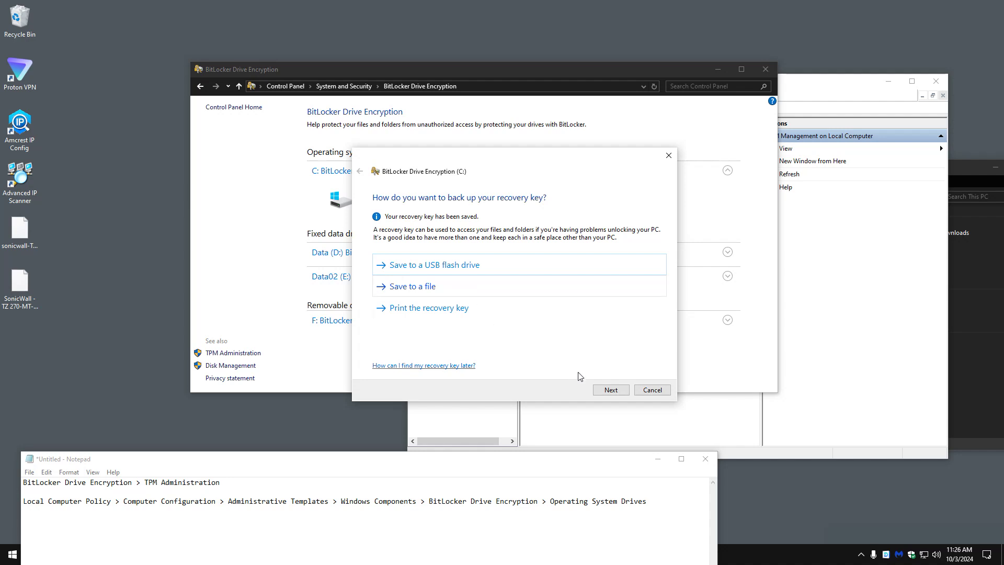
left_click(607, 390)
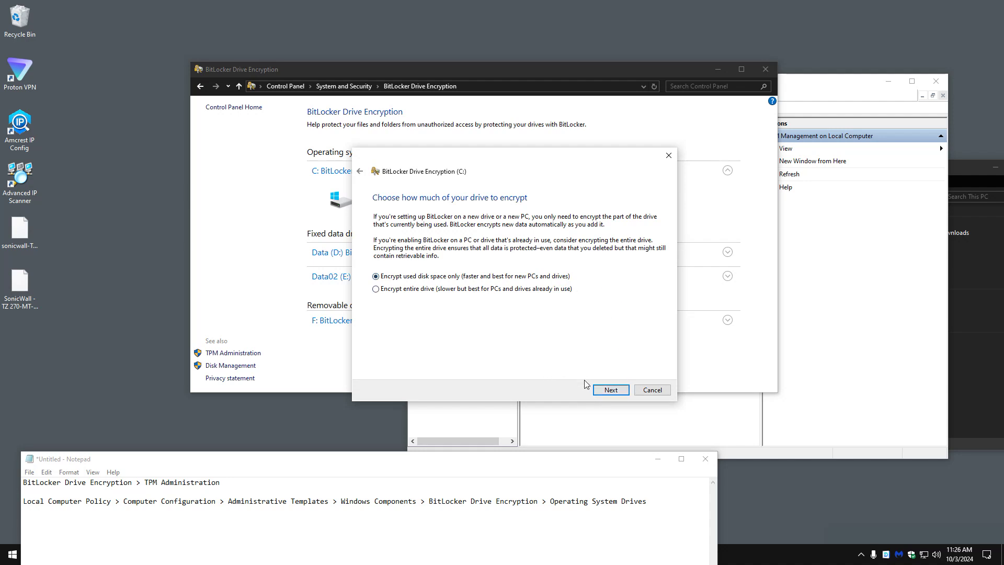
left_click(607, 391)
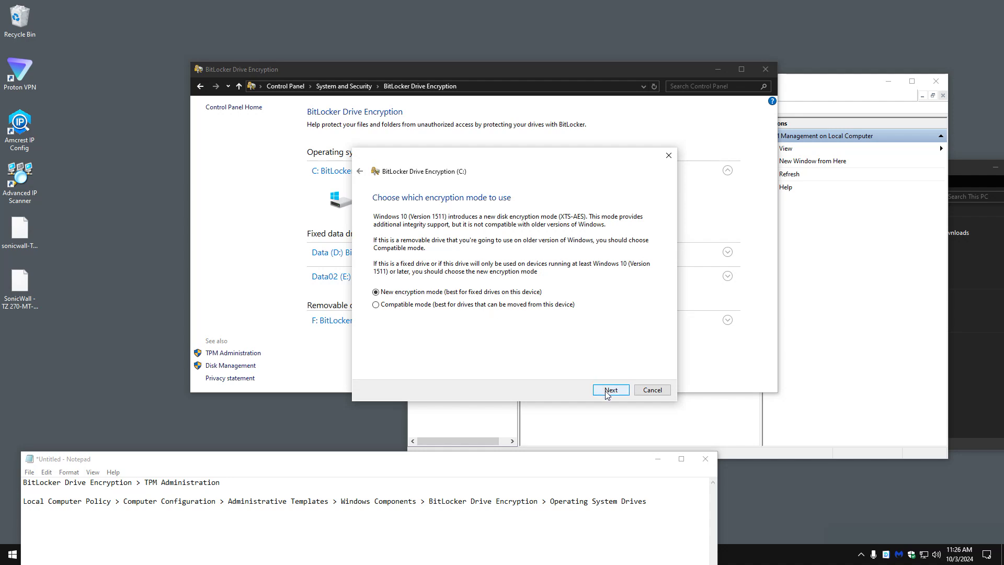
Keep the new encryption mode, start encrypting drive C, and close the BitLocker window.
left_click(606, 392)
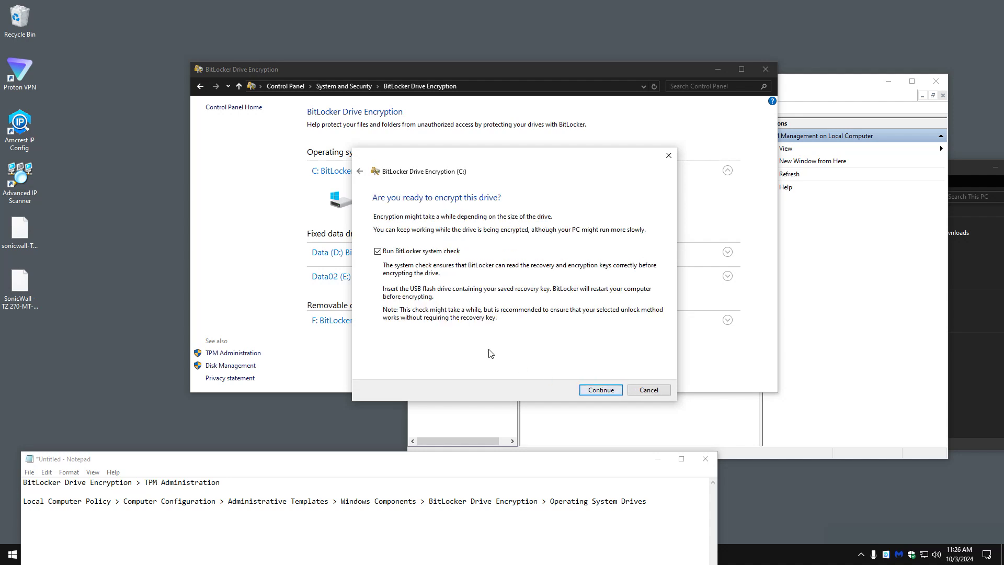
left_click(602, 393)
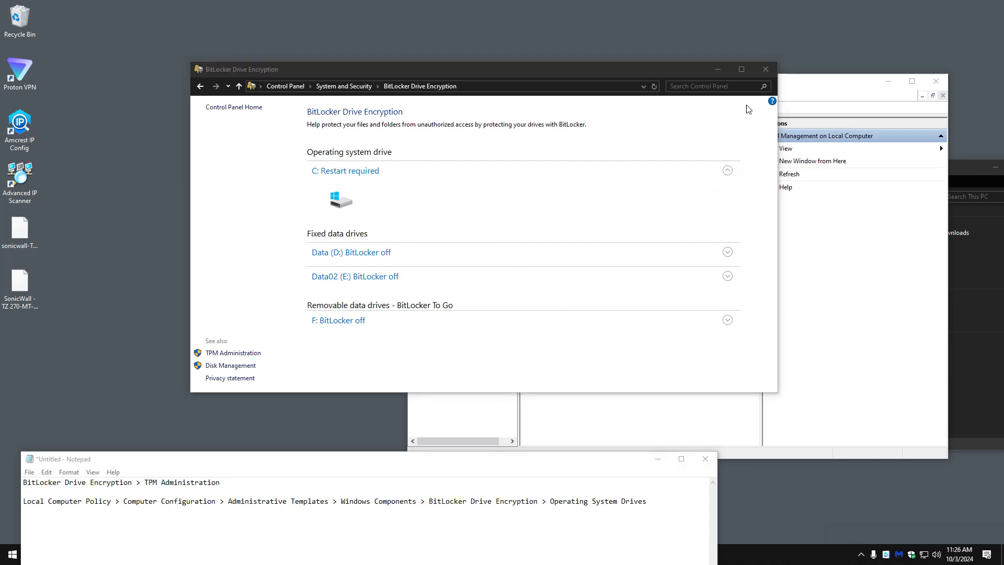
left_click(765, 71)
left_click(765, 69)
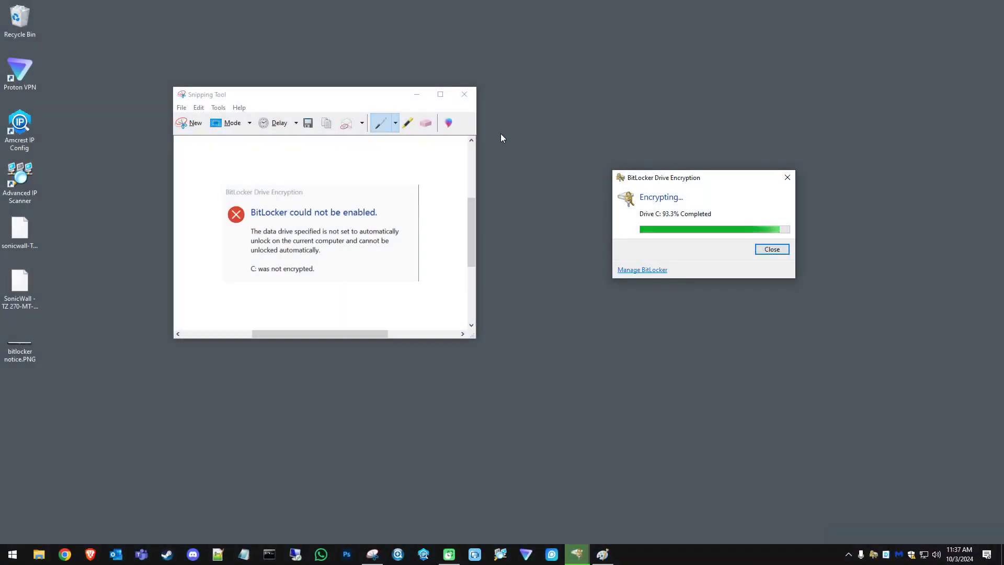
Move the Snipping Tool window right and the progress window lower, then switch to Paint.
left_click_drag(359, 96, 454, 99)
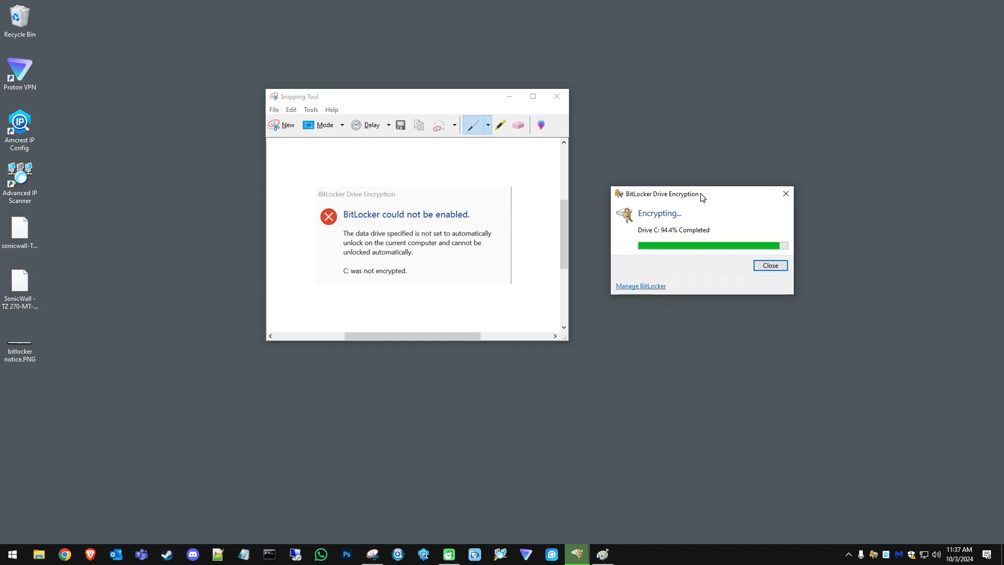
mouse_move(703, 197)
left_mouse_down()
mouse_move(721, 211)
mouse_move(700, 209)
left_mouse_up()
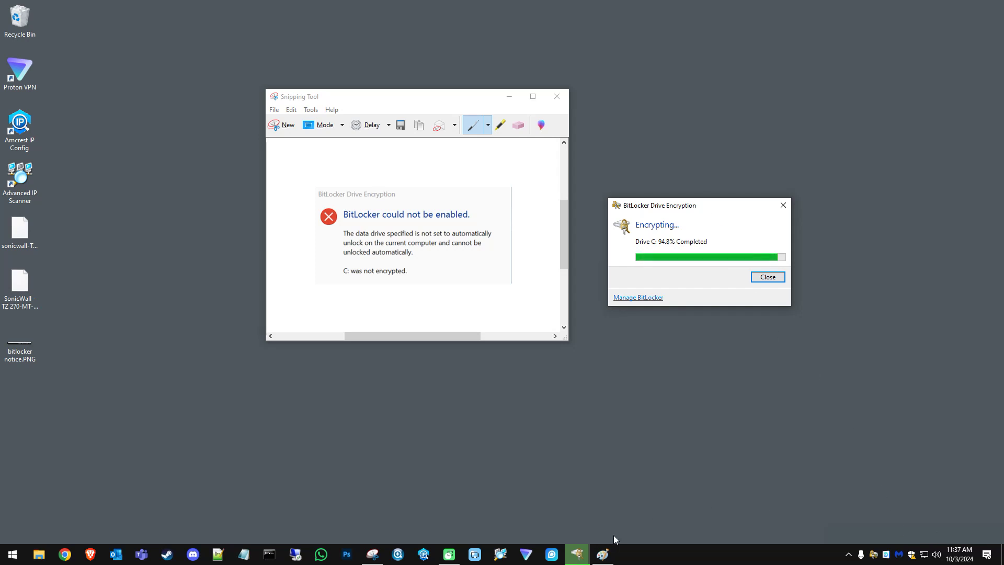
left_click(603, 553)
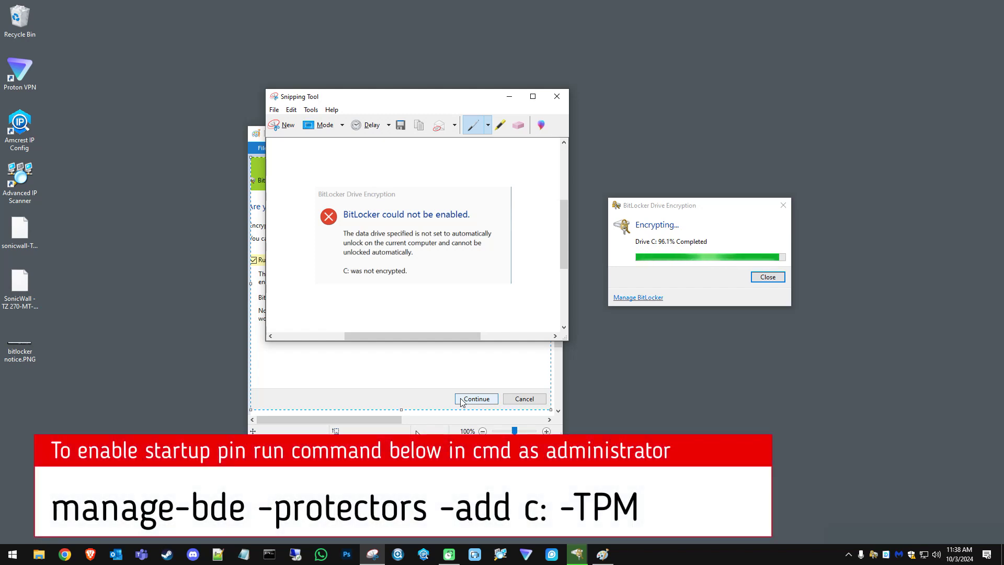
View the annotated Paint screenshot, then return to the drive C encryption progress window.
left_click(417, 433)
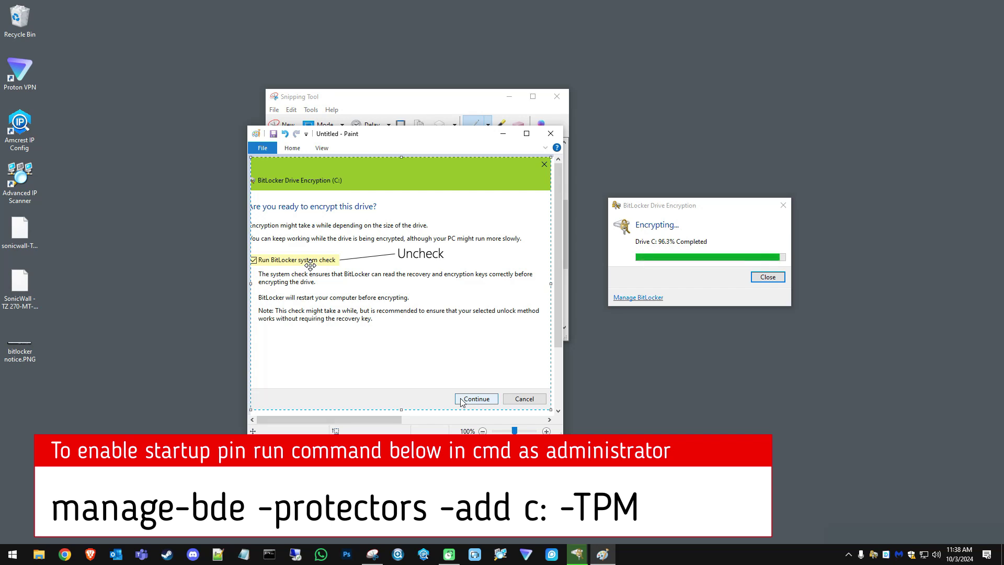
left_click(719, 212)
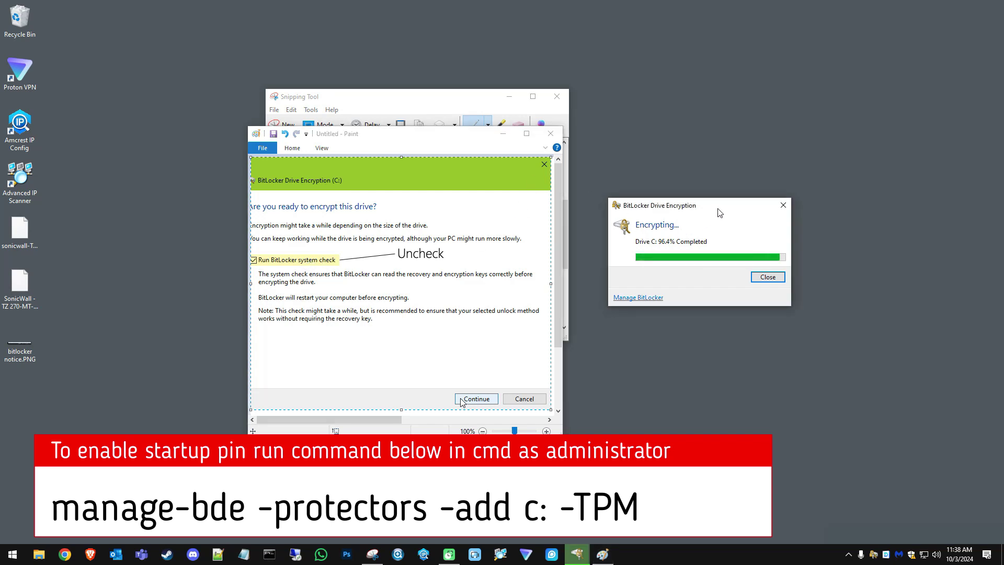